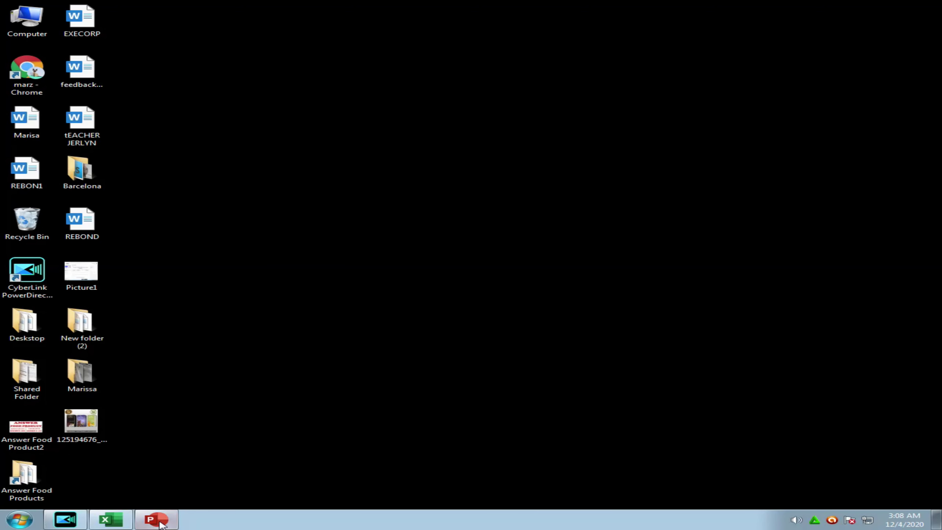
Step: Restore the 'formula' Excel workbook window showing the semester grades table
{"action": "left_click", "coordinate": [124, 526]}
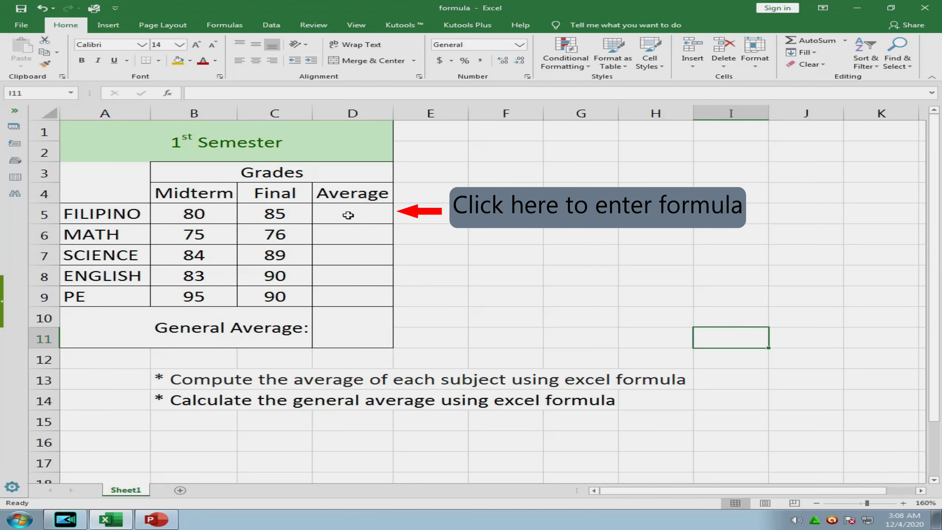
Step: Enter =(B5+C5)/2 in D5 so FILIPINO's average shows 82.5
{"action": "left_click", "coordinate": [347, 215]}
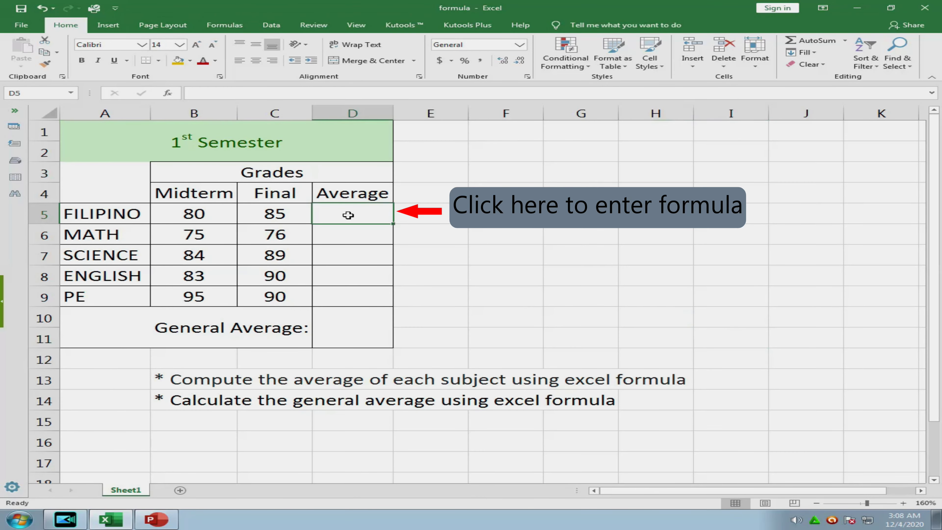
{"action": "type", "text": "="}
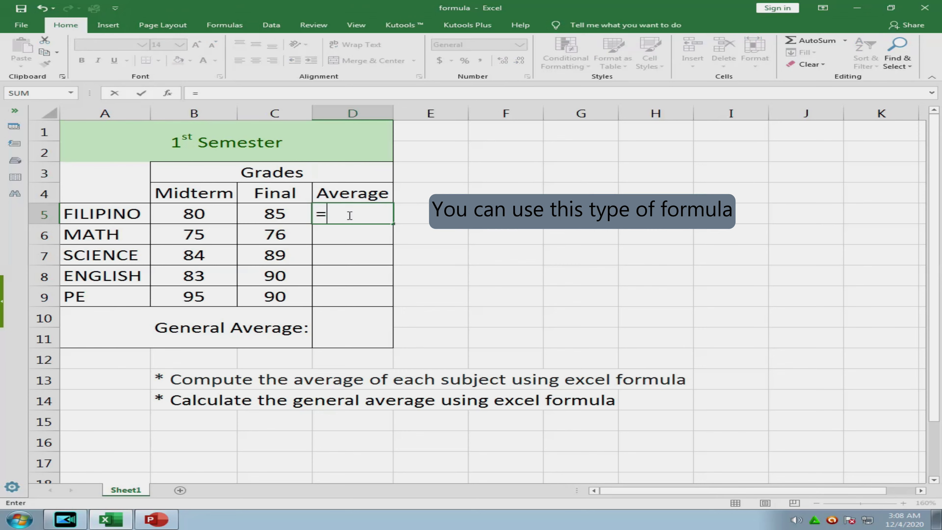
{"action": "type", "text": "("}
{"action": "left_click", "coordinate": [186, 214]}
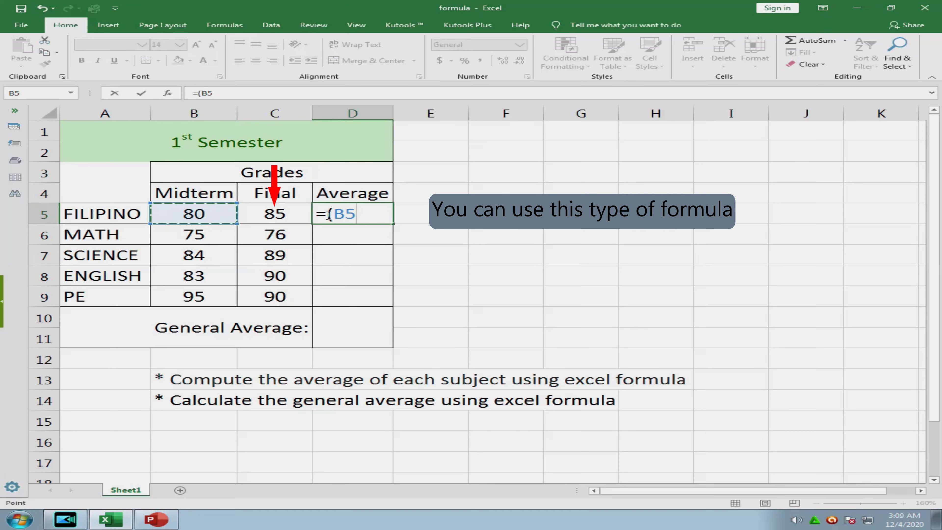
{"action": "type", "text": "+"}
{"action": "left_click", "coordinate": [293, 215]}
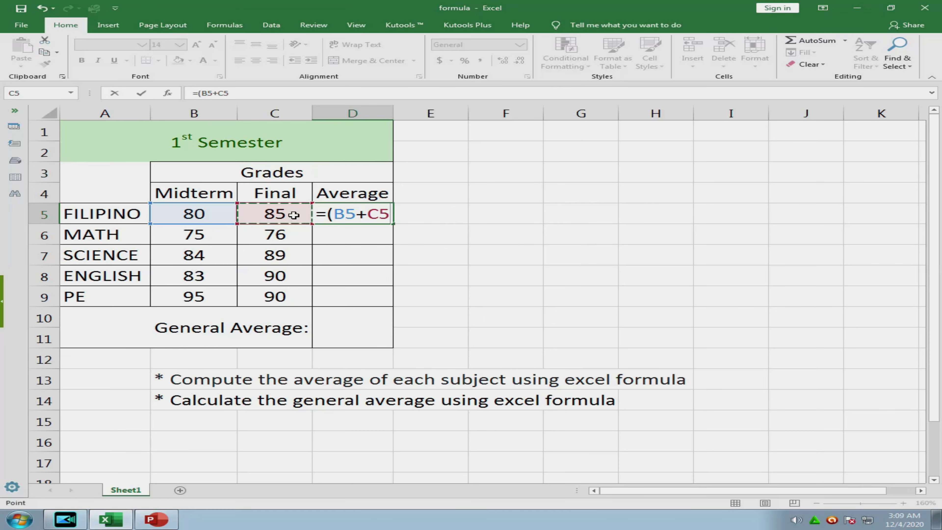
{"action": "type", "text": ")"}
{"action": "type", "text": "/"}
{"action": "type", "text": "2"}
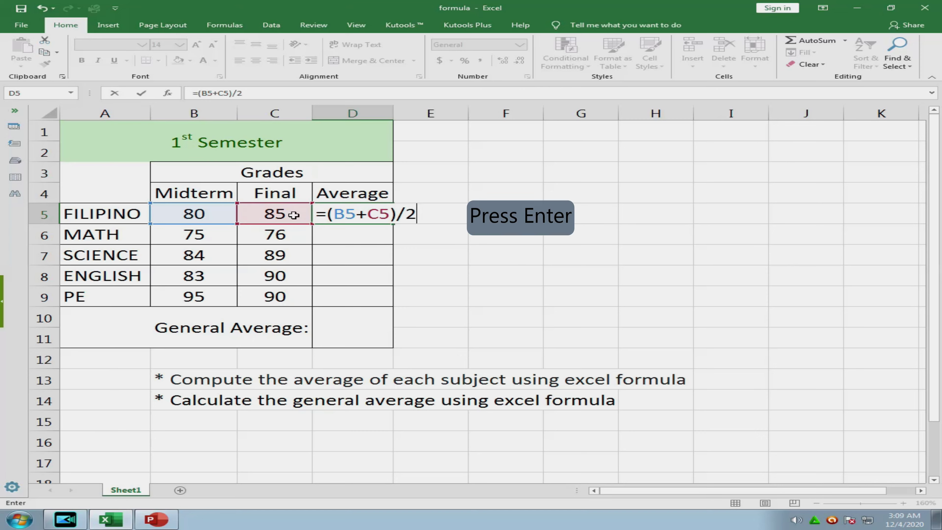
{"action": "key", "text": "Return"}
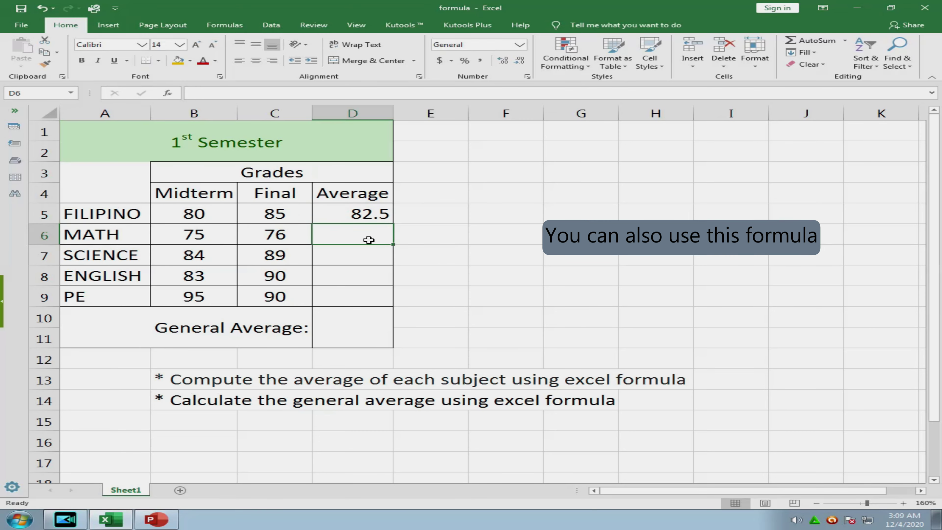
Step: Enter =SUM(B6:C6)/2 in D6 so MATH's average shows 75.5
{"action": "type", "text": "="}
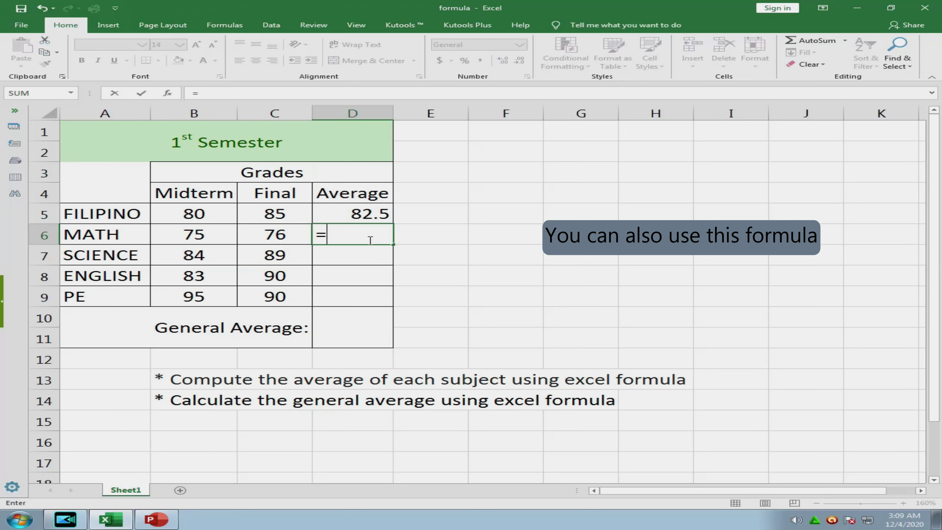
{"action": "type", "text": "SUM"}
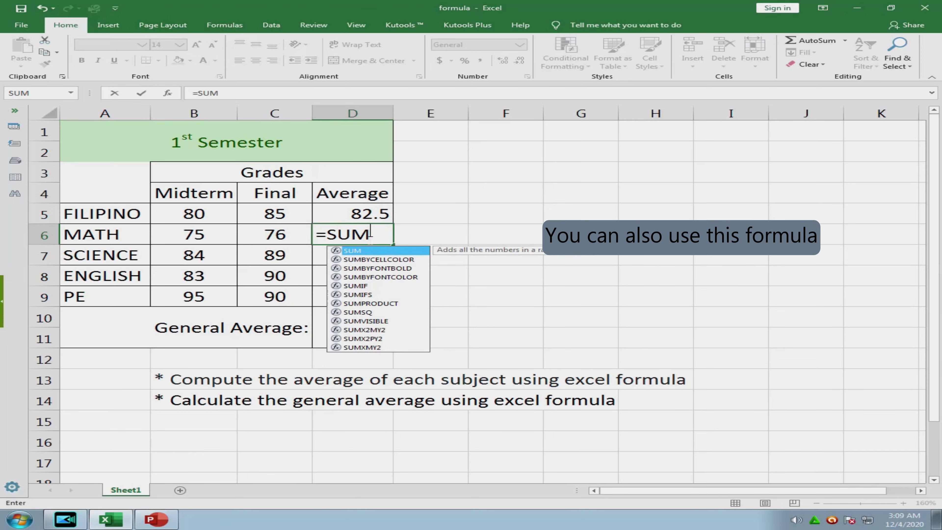
{"action": "type", "text": "("}
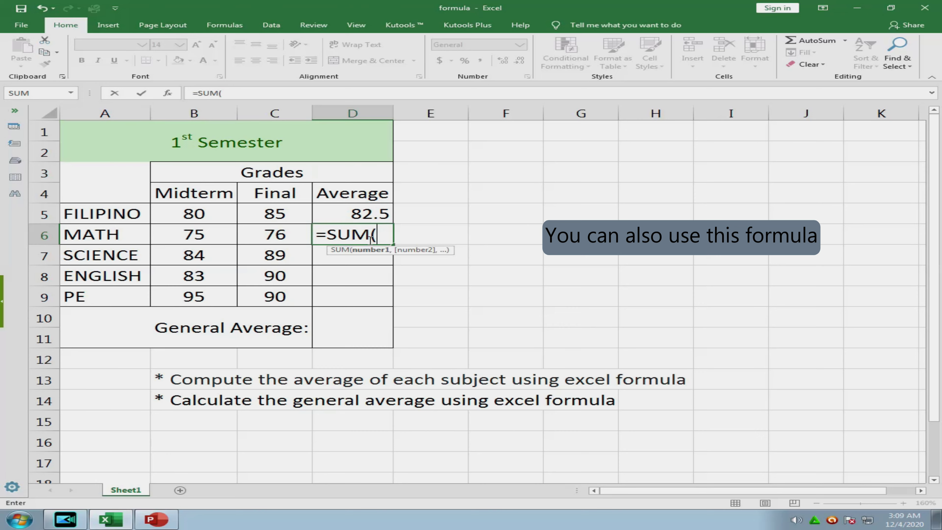
{"action": "left_click", "coordinate": [196, 236]}
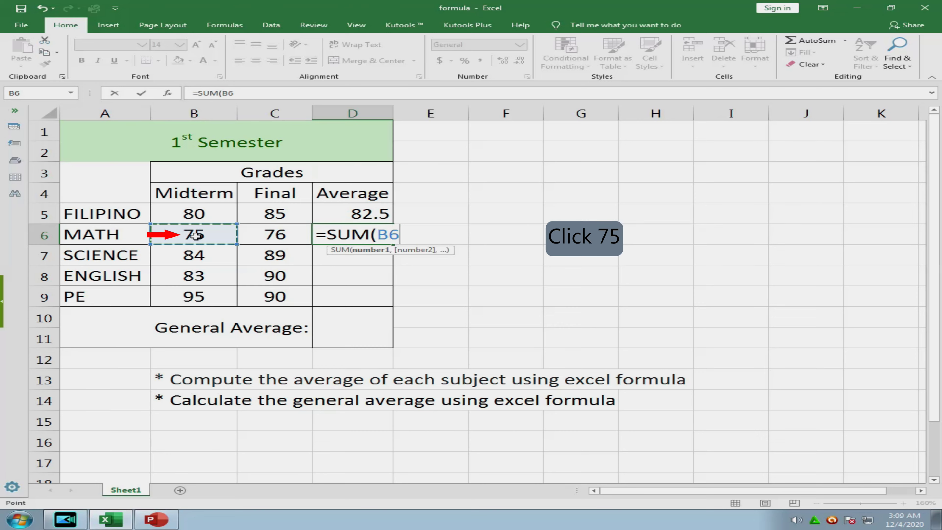
{"action": "left_click", "coordinate": [283, 236], "text": "shift"}
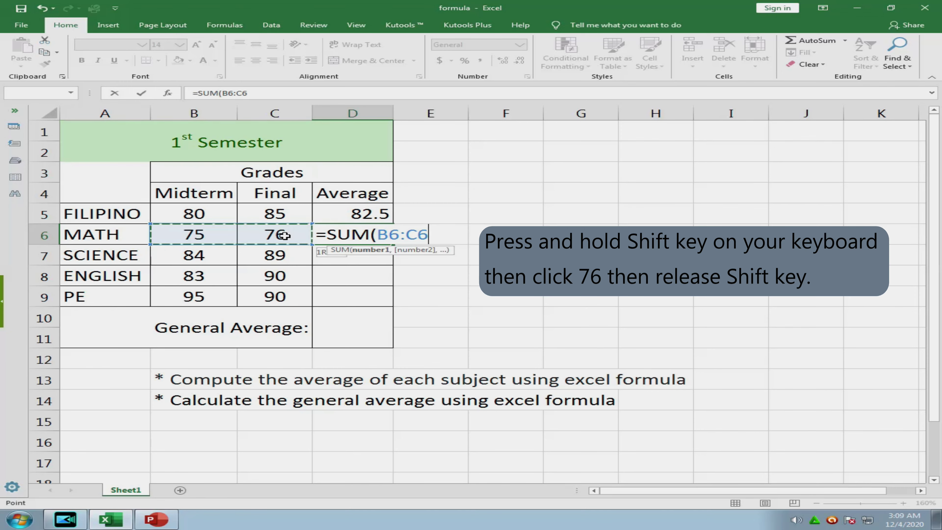
{"action": "type", "text": ")"}
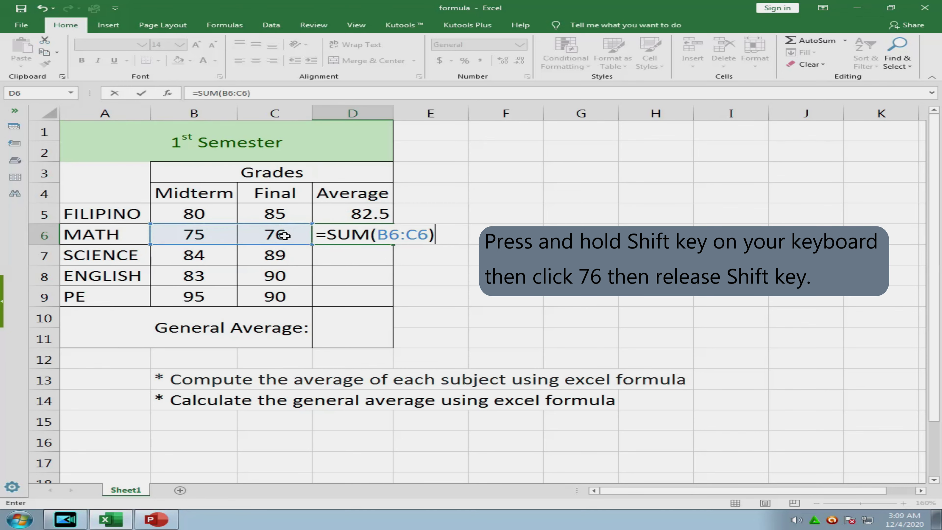
{"action": "type", "text": "/2"}
{"action": "key", "text": "Return"}
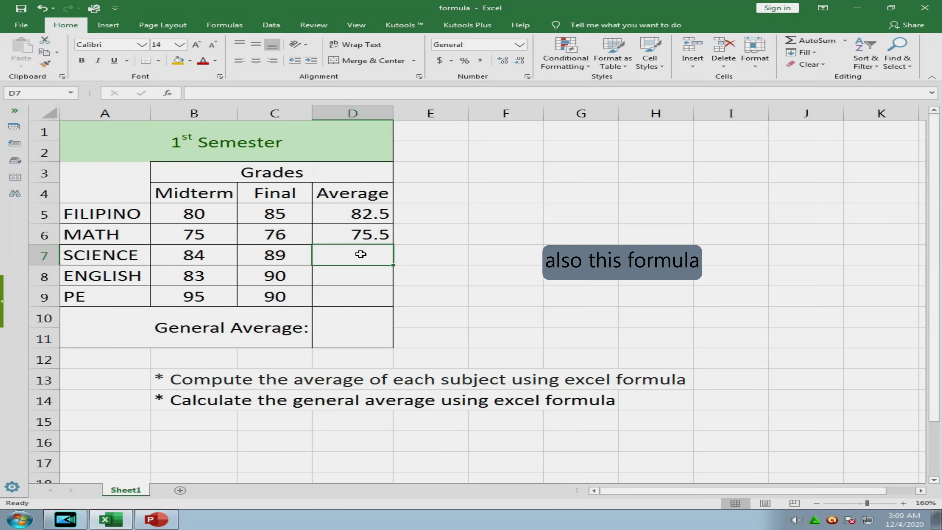
Step: Enter =SUM(B7+C7)/2 in D7 so SCIENCE's average shows 86.5
{"action": "type", "text": "="}
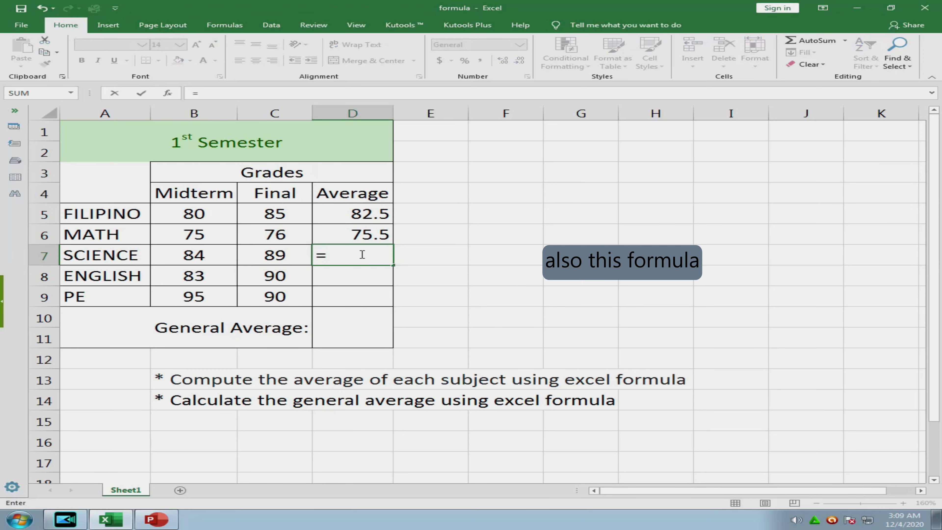
{"action": "type", "text": "SUM"}
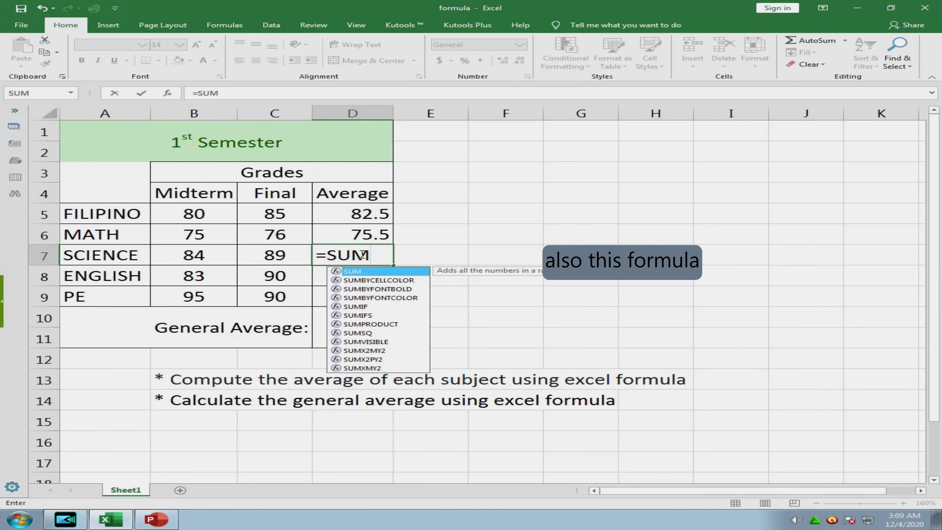
{"action": "type", "text": "("}
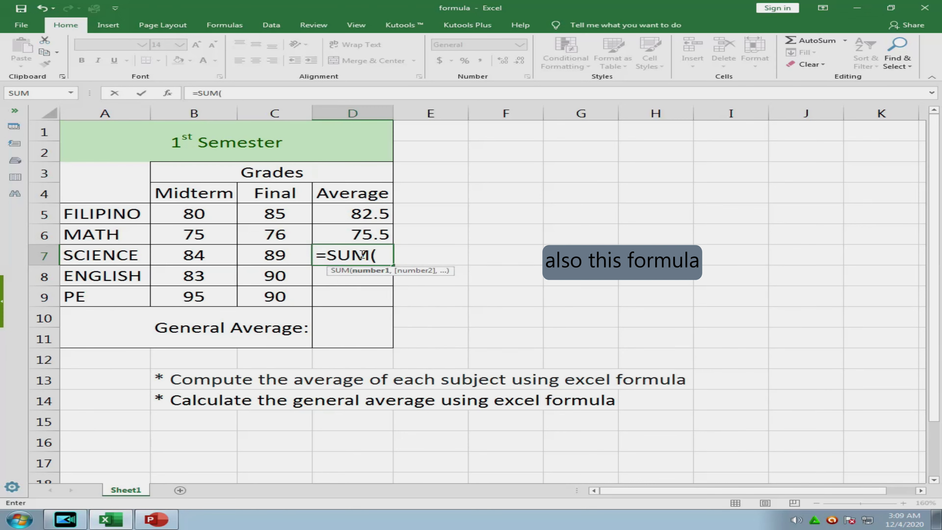
{"action": "left_click", "coordinate": [204, 259]}
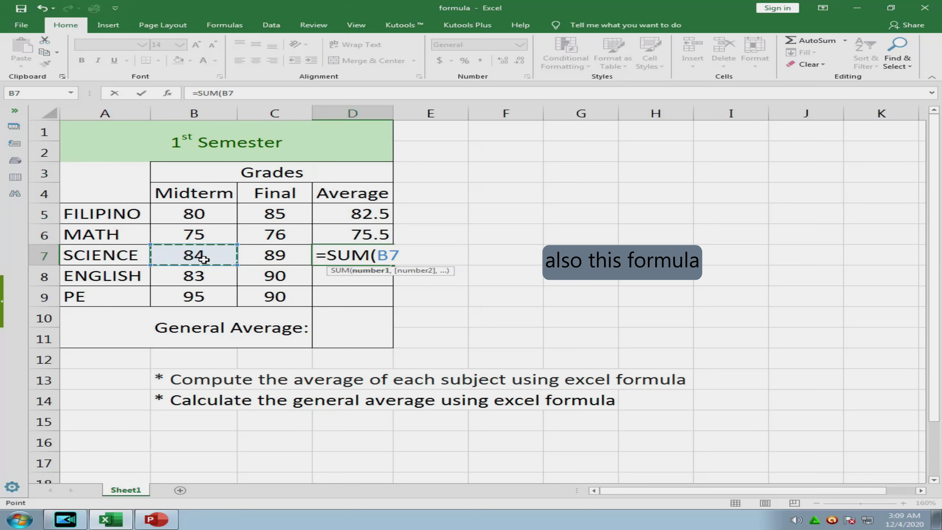
{"action": "type", "text": "+"}
{"action": "left_click", "coordinate": [256, 258]}
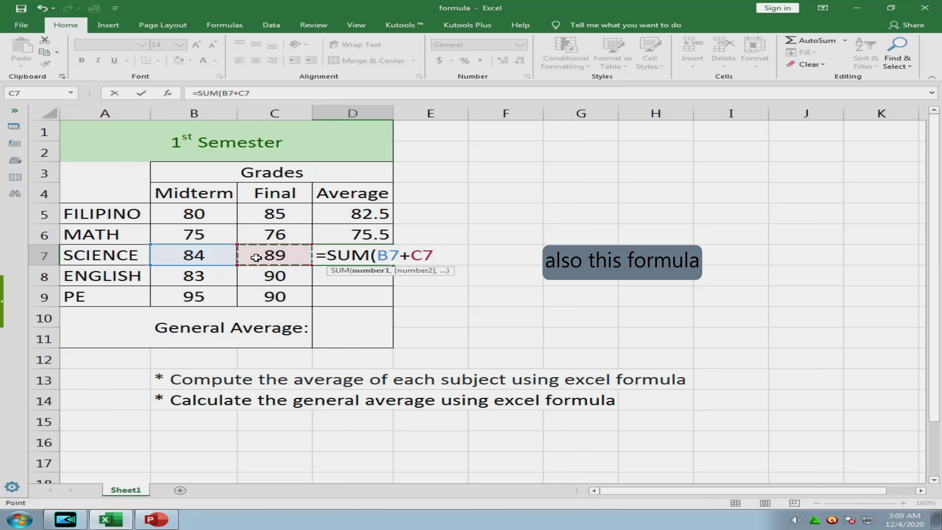
{"action": "type", "text": ")/"}
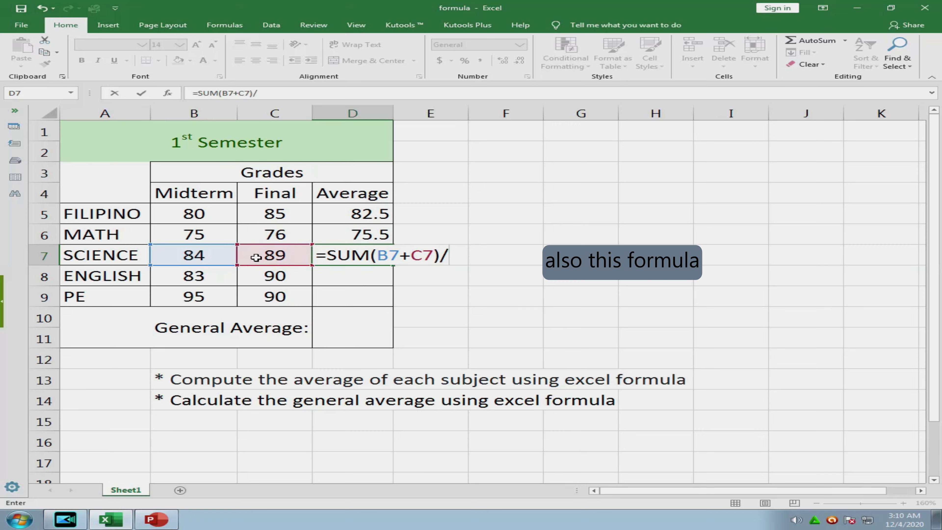
{"action": "type", "text": "2"}
{"action": "key", "text": "Return"}
{"action": "type", "text": "="}
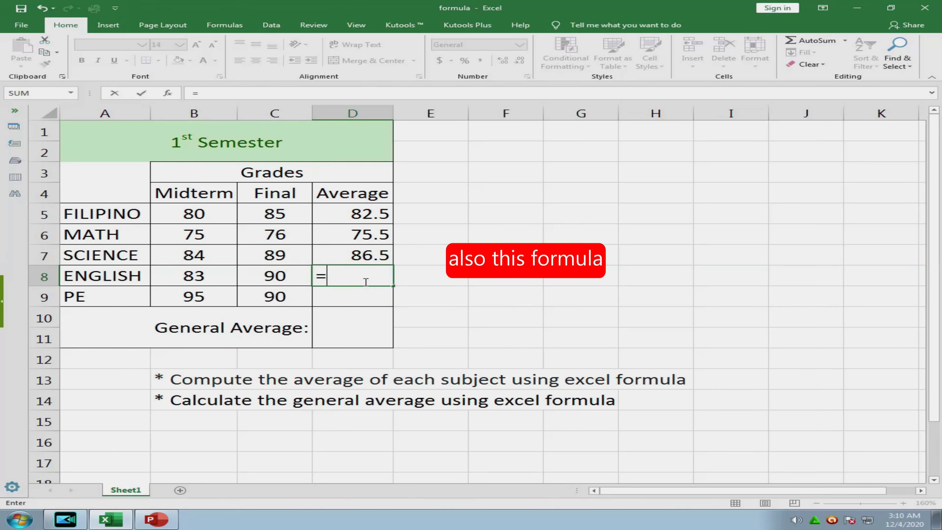
{"action": "type", "text": "B8"}
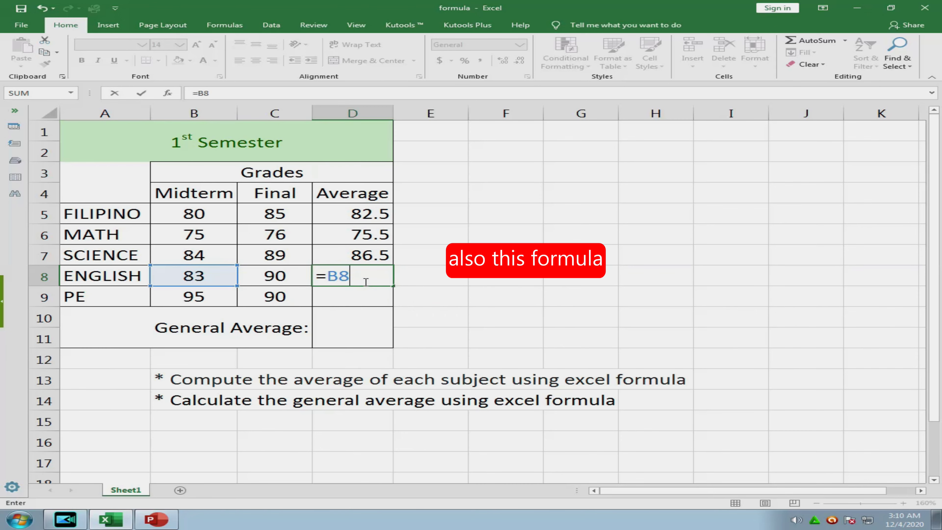
Step: Replace the stray D8 entry with =(B8+C8)/2, giving ENGLISH an 86.5 average
{"action": "key", "text": "BackSpace"}
{"action": "key", "text": "BackSpace"}
{"action": "type", "text": "("}
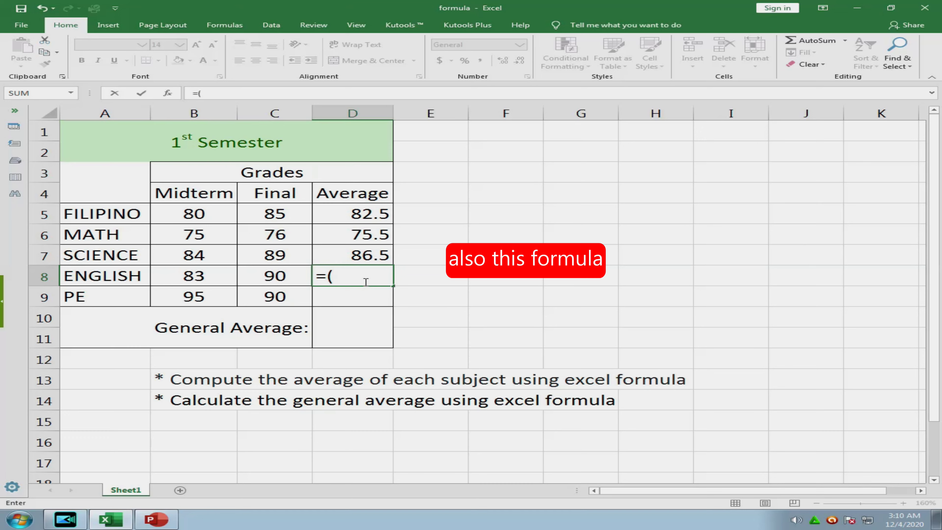
{"action": "type", "text": "B8+"}
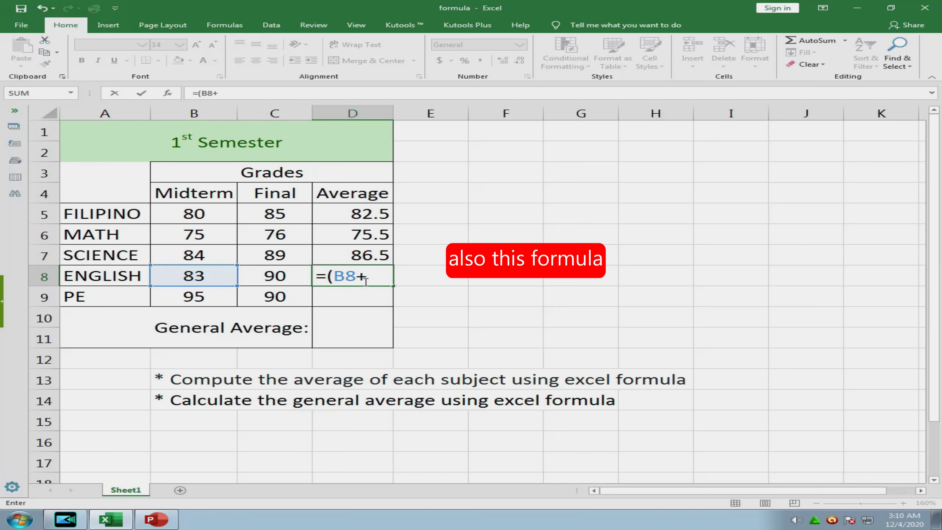
{"action": "type", "text": "C8"}
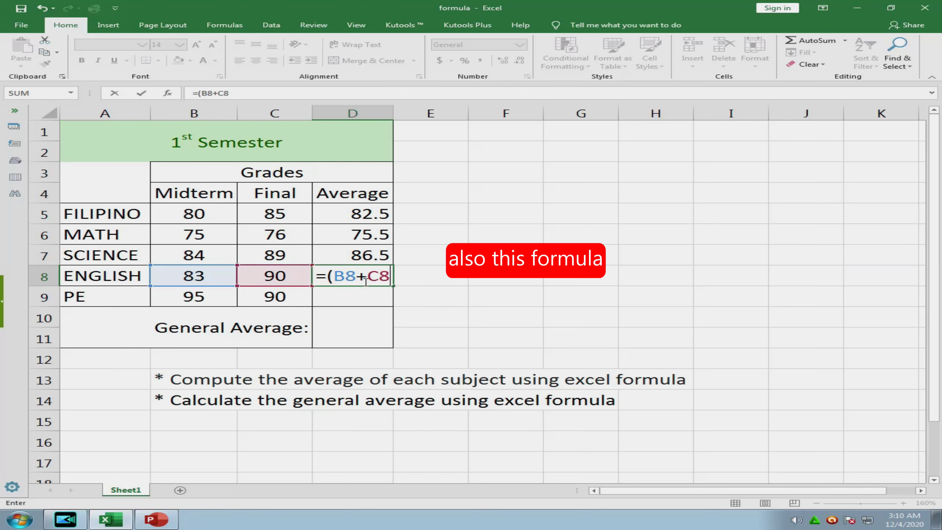
{"action": "type", "text": ")"}
{"action": "type", "text": "/"}
{"action": "type", "text": "2"}
{"action": "key", "text": "Return"}
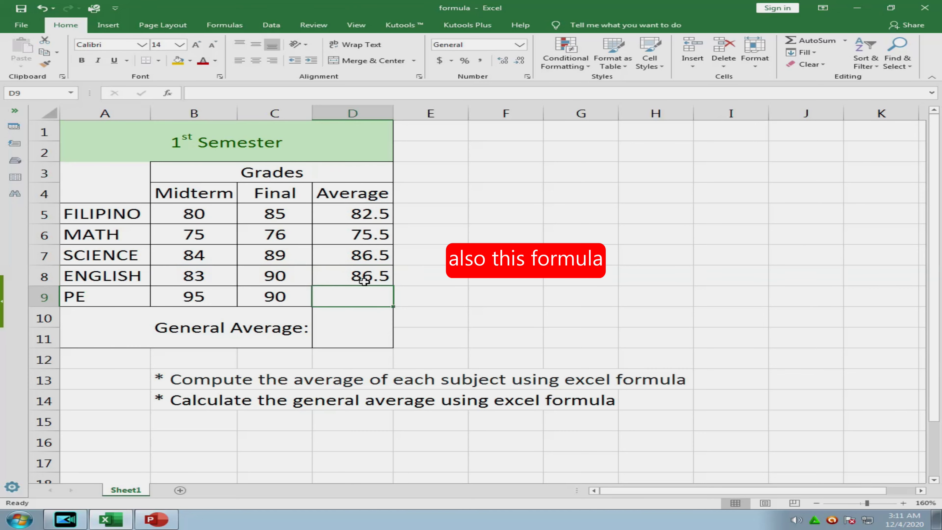
{"action": "type", "text": "=SUM"}
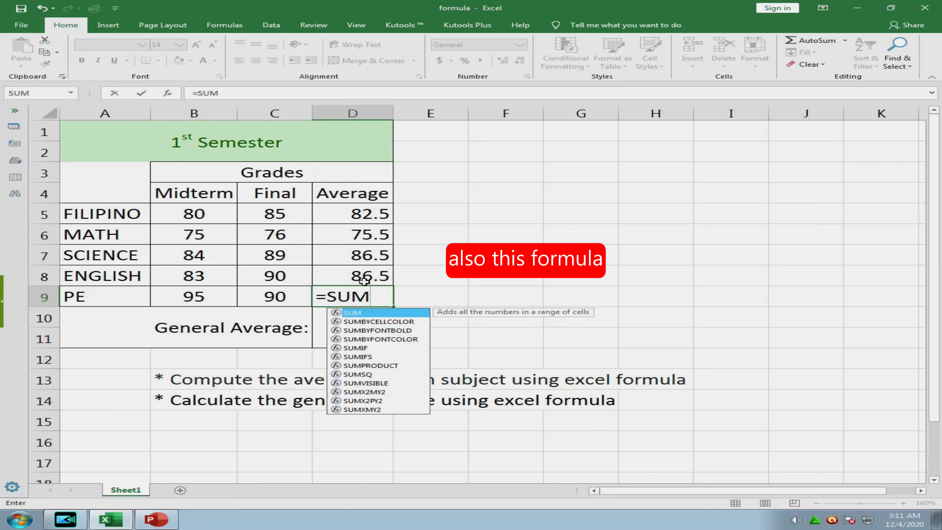
Step: Complete D9 as =SUM(B9+C9)/2 so PE's average reads 92.5
{"action": "type", "text": "("}
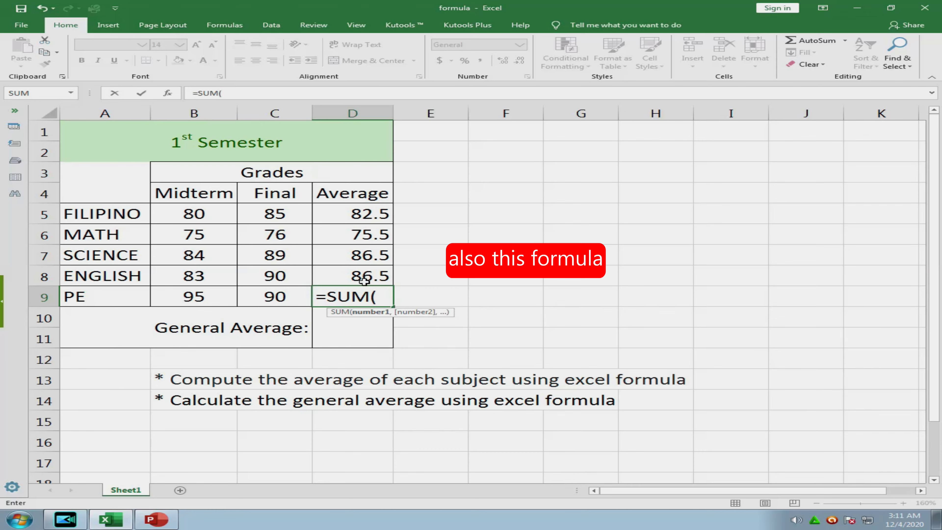
{"action": "type", "text": "B"}
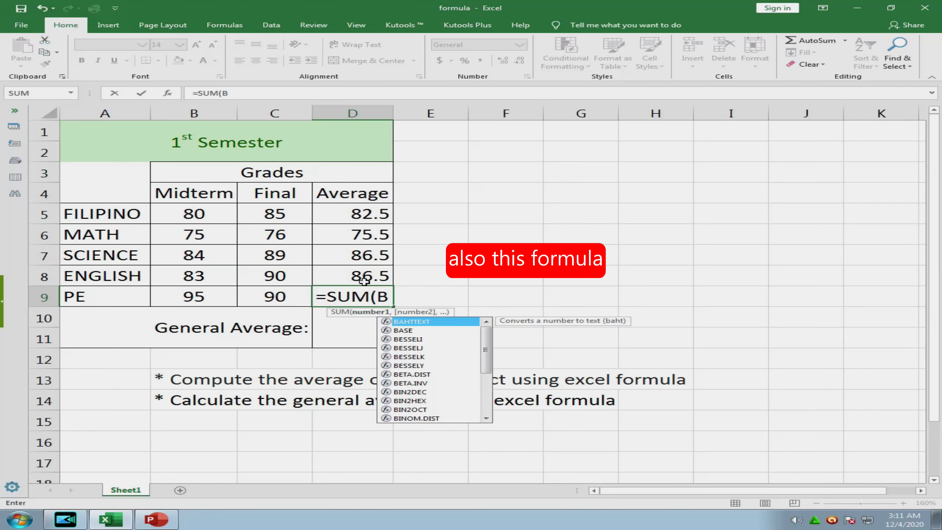
{"action": "type", "text": "9"}
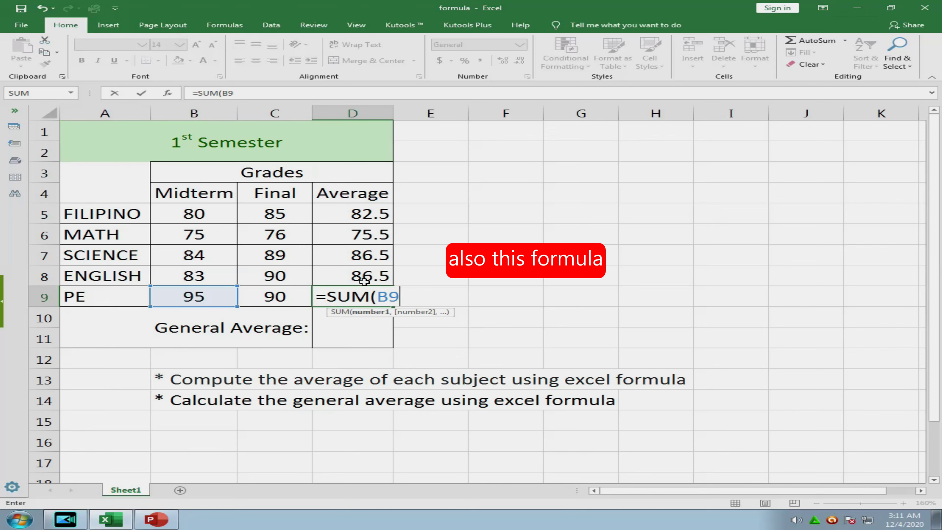
{"action": "type", "text": "+"}
{"action": "type", "text": "C"}
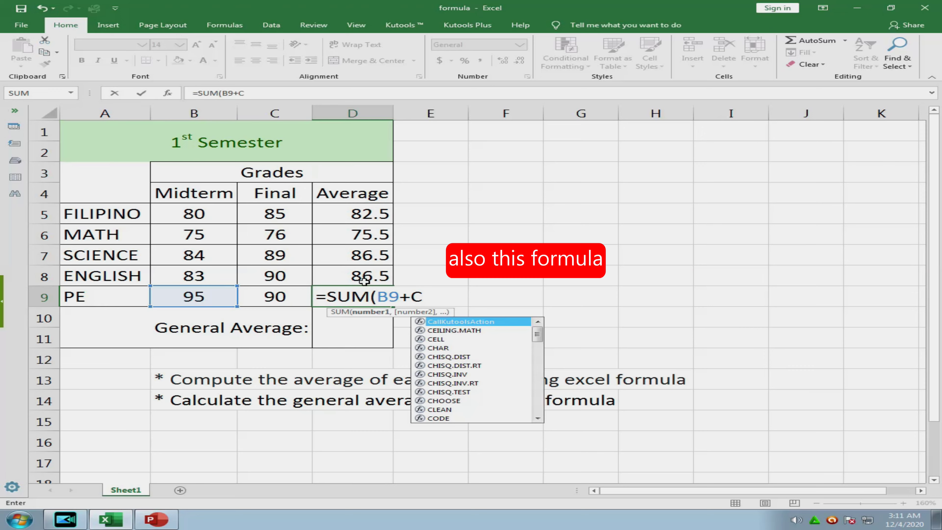
{"action": "type", "text": "9"}
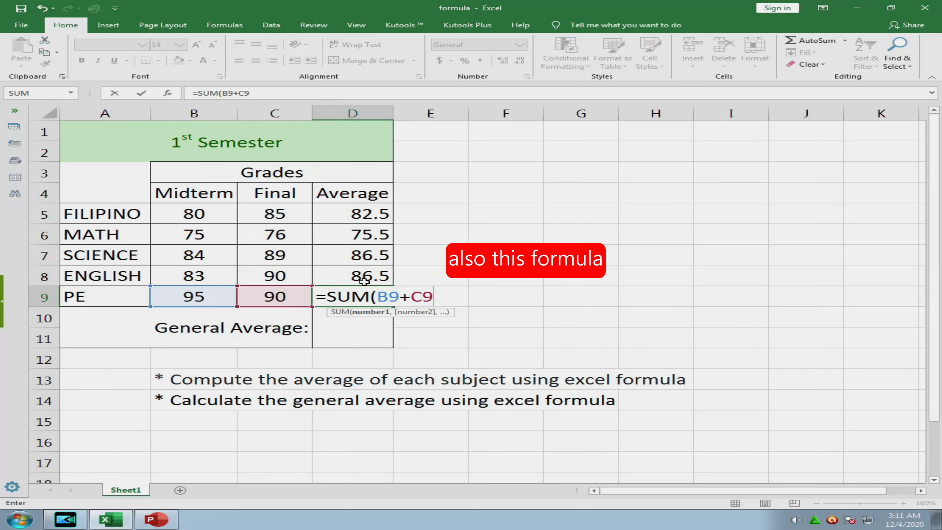
{"action": "type", "text": ")"}
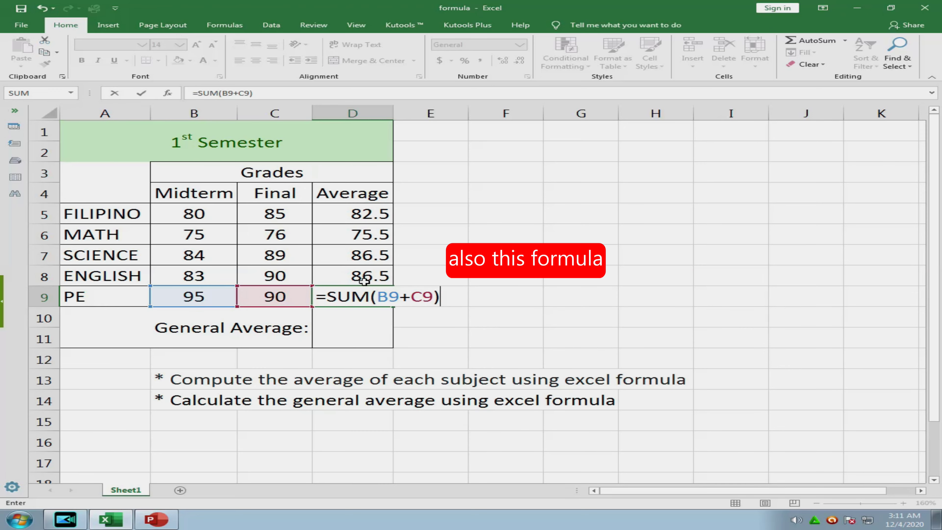
{"action": "type", "text": "/2"}
{"action": "key", "text": "Return"}
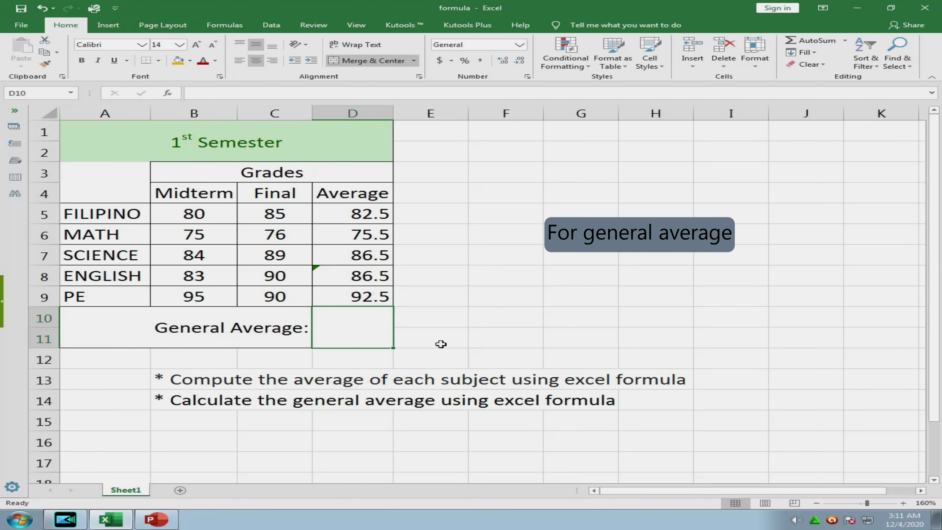
Step: Enter =SUM(D5:D9)/5 in D10 for a general average of 84.7
{"action": "left_click", "coordinate": [405, 342]}
{"action": "left_click", "coordinate": [351, 329]}
{"action": "type", "text": "="}
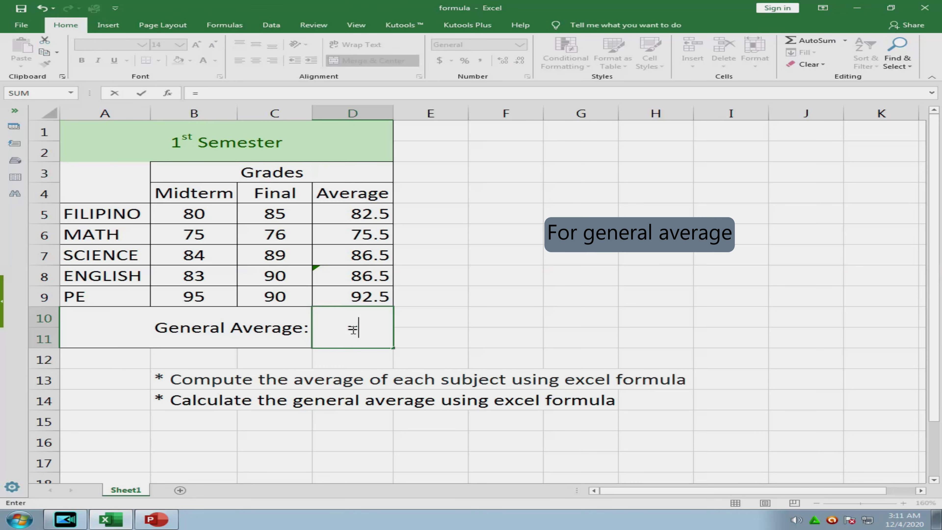
{"action": "type", "text": "SUM("}
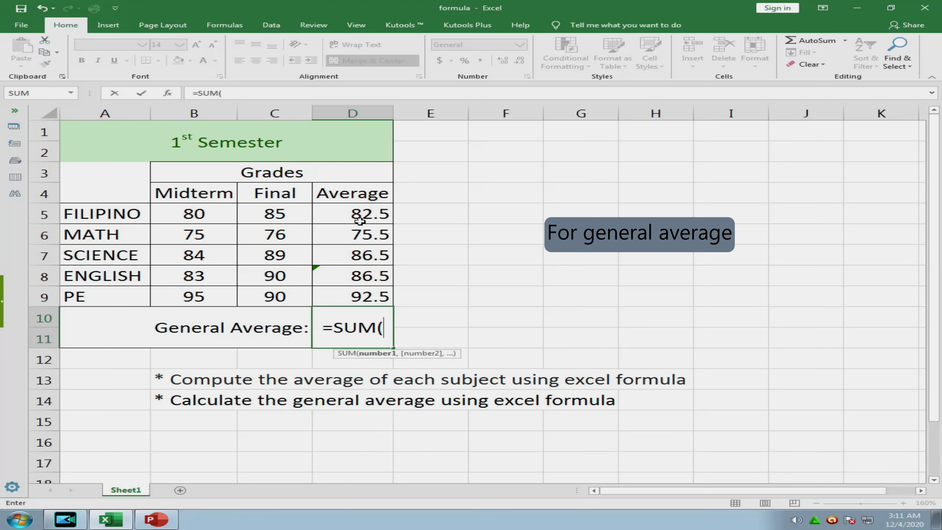
{"action": "left_click", "coordinate": [358, 213]}
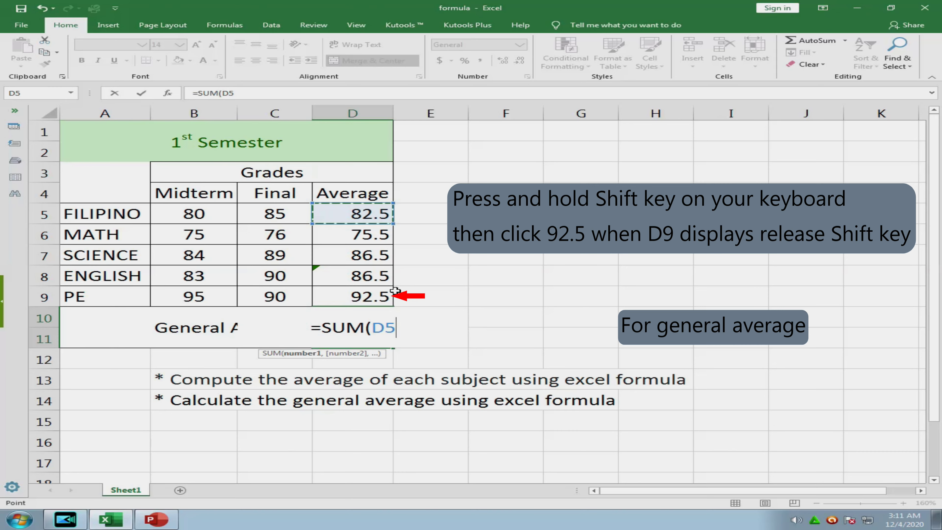
{"action": "left_click", "coordinate": [354, 295], "text": "shift"}
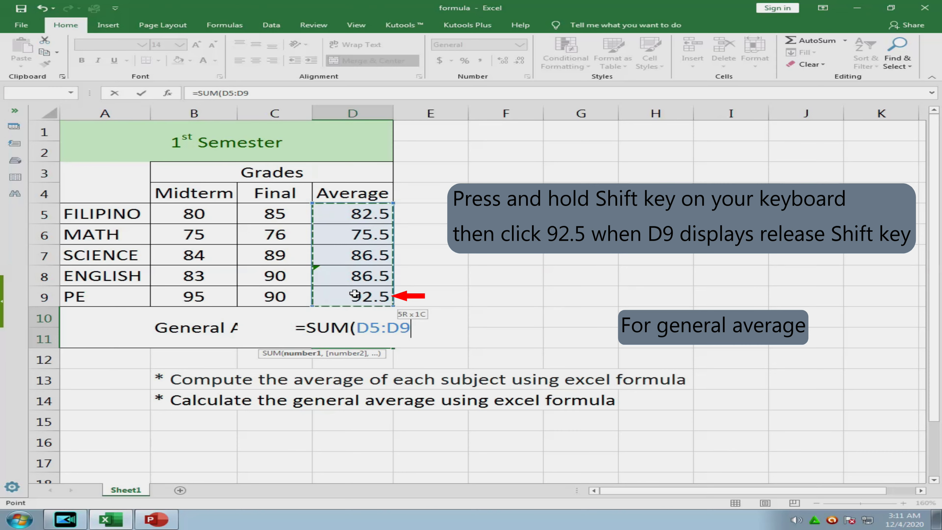
{"action": "type", "text": ")"}
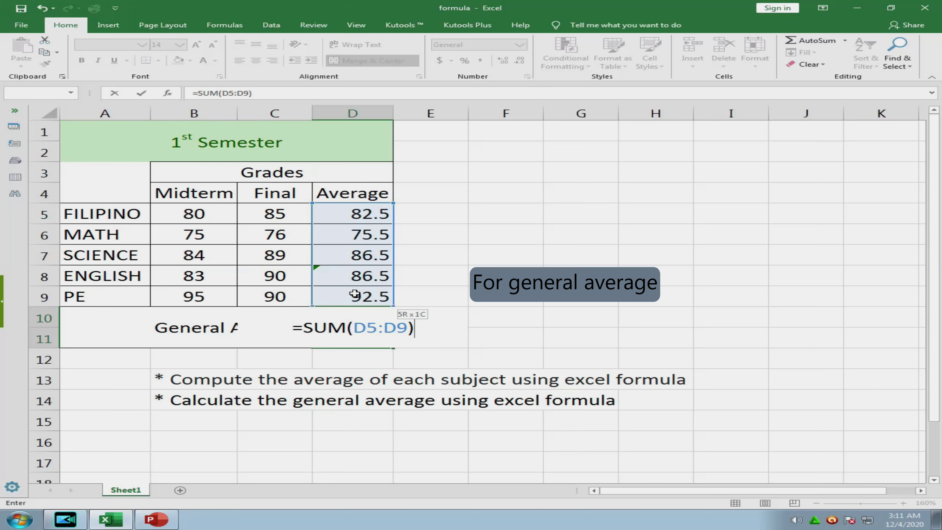
{"action": "type", "text": "5"}
{"action": "key", "text": "BackSpace"}
{"action": "type", "text": "/5"}
{"action": "key", "text": "Return"}
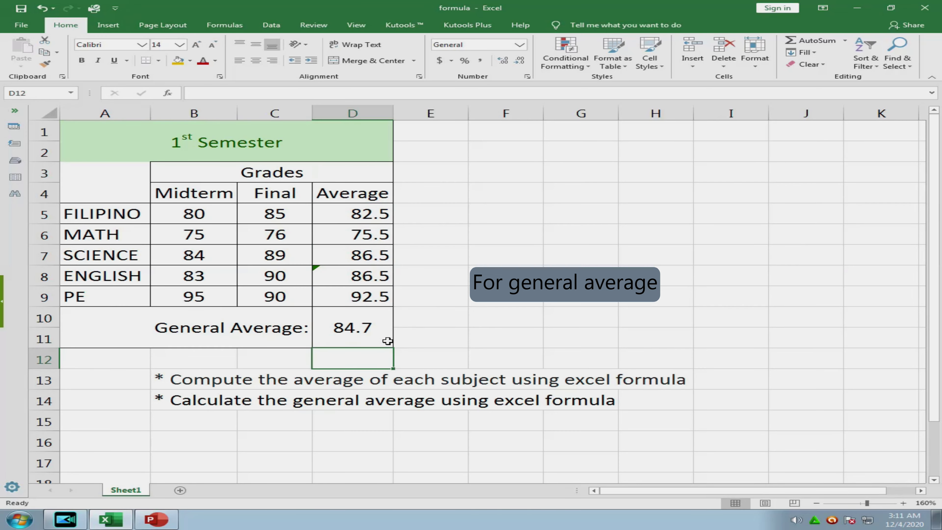
Step: Rebuild D10's formula by adding D5, D6, D7, D8 and D9 individually
{"action": "left_click", "coordinate": [374, 337]}
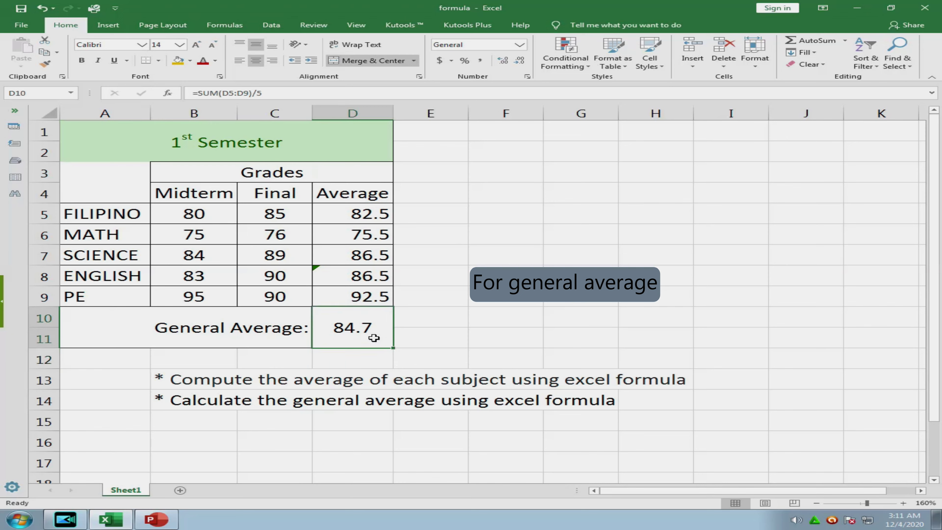
{"action": "type", "text": "="}
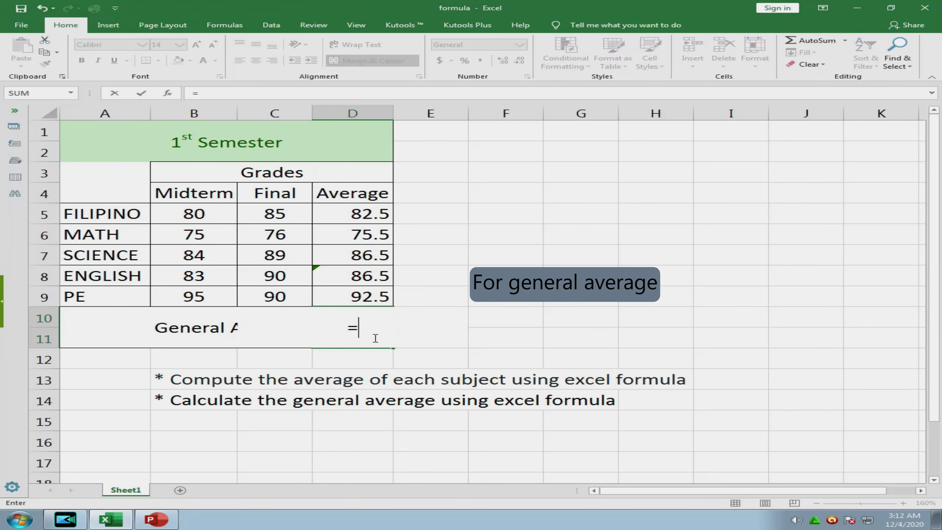
{"action": "type", "text": "("}
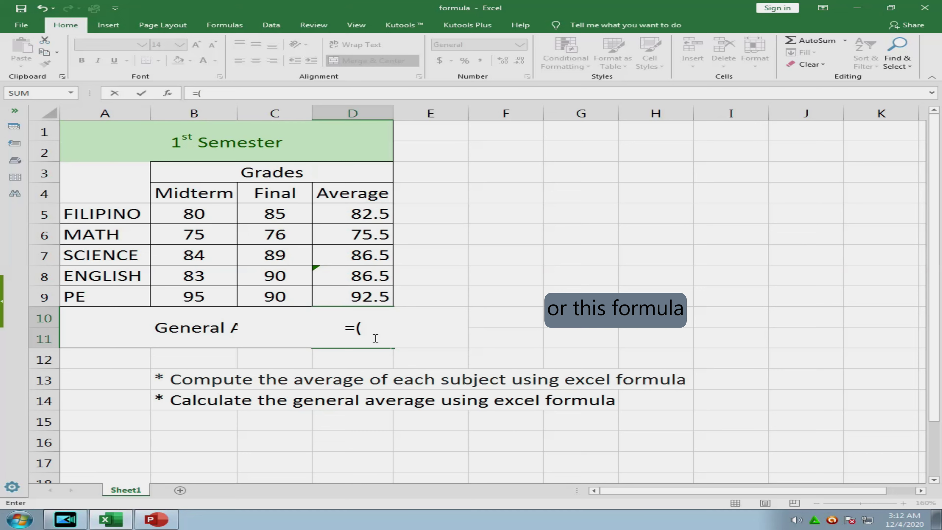
{"action": "left_click", "coordinate": [373, 217]}
{"action": "type", "text": "+"}
{"action": "left_click", "coordinate": [373, 239]}
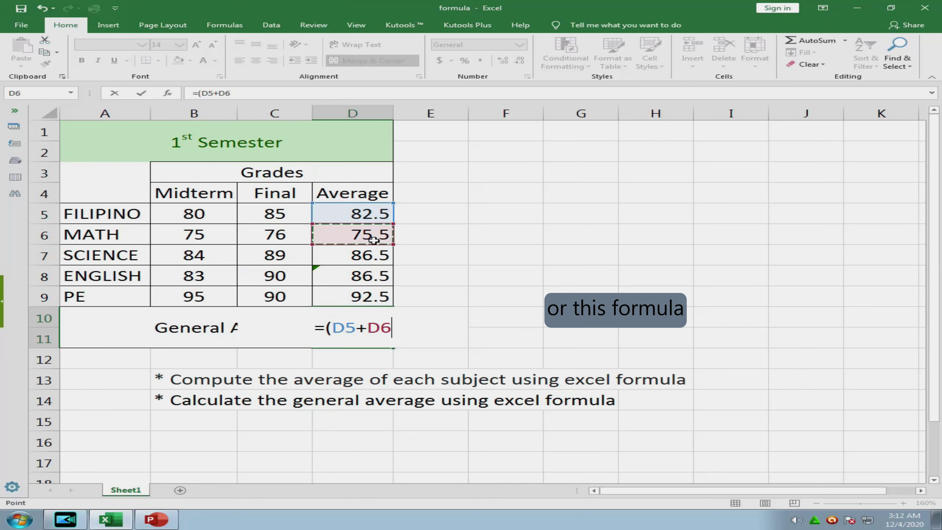
{"action": "type", "text": "+"}
{"action": "left_click", "coordinate": [370, 255]}
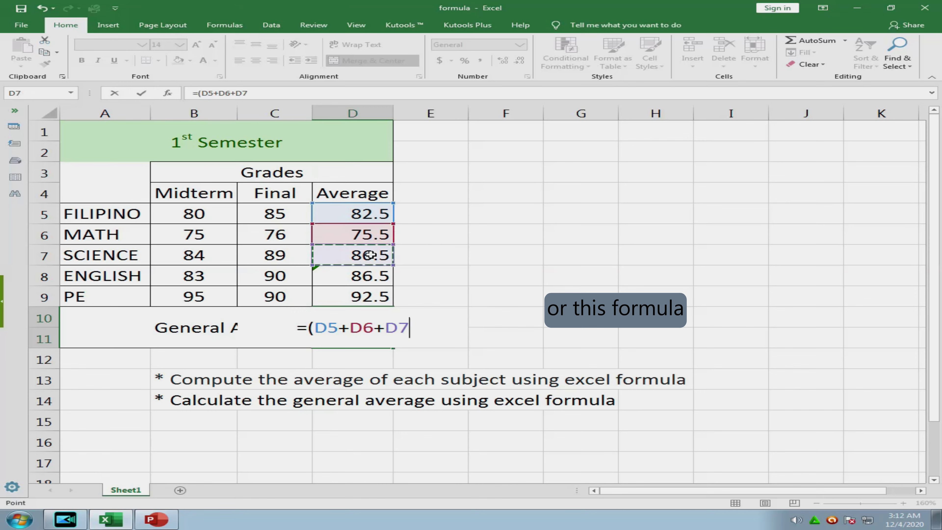
{"action": "type", "text": "+"}
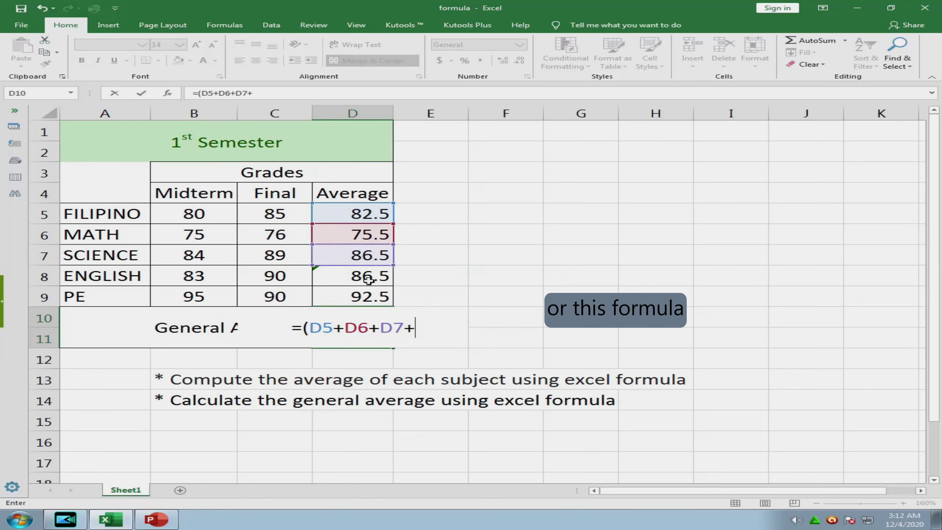
{"action": "left_click", "coordinate": [370, 278]}
{"action": "type", "text": "+"}
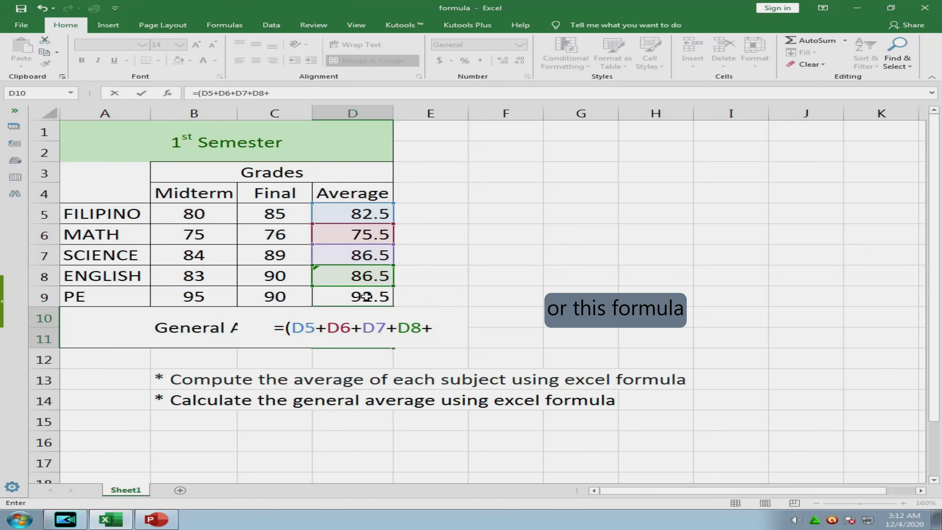
{"action": "left_click", "coordinate": [366, 296]}
Step: Divide the sum by 5 for an 84.7 general average, then save and close formula.xlsx
{"action": "type", "text": ")"}
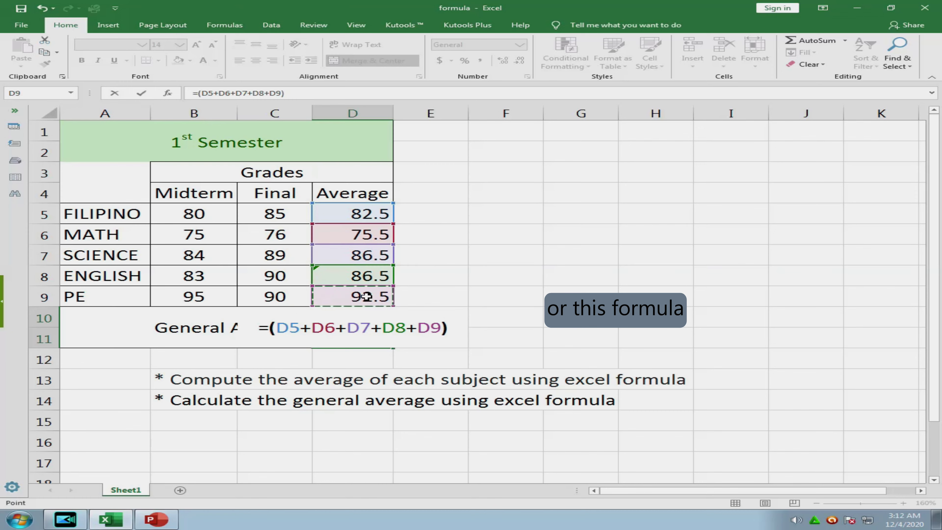
{"action": "type", "text": "/"}
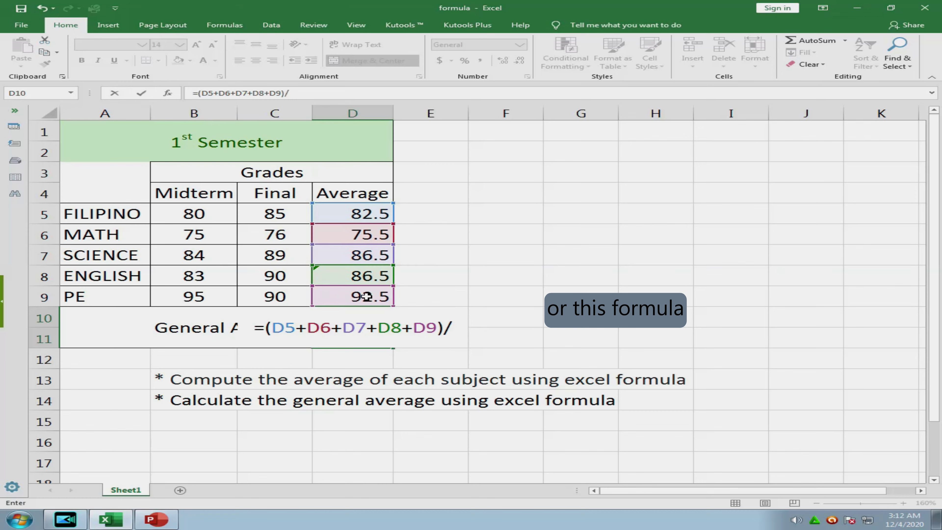
{"action": "type", "text": "5"}
{"action": "key", "text": "Return"}
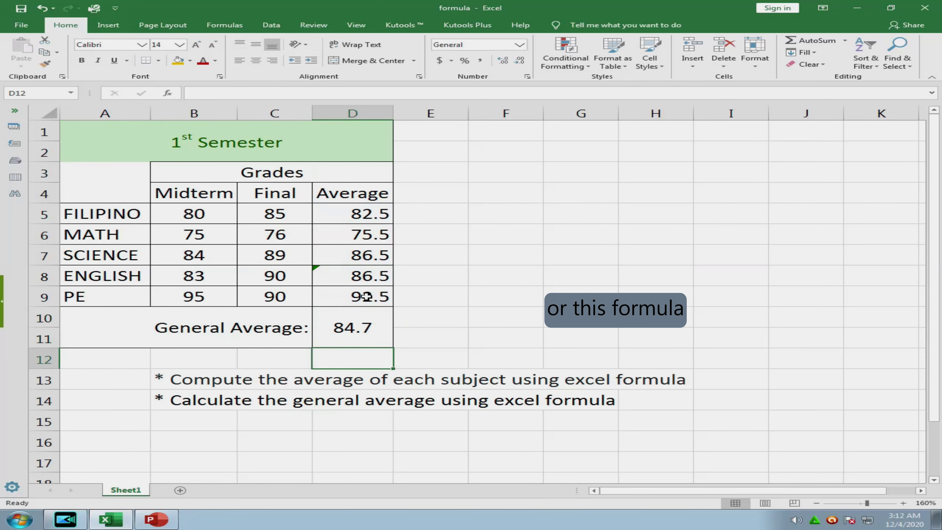
{"action": "left_click", "coordinate": [925, 7]}
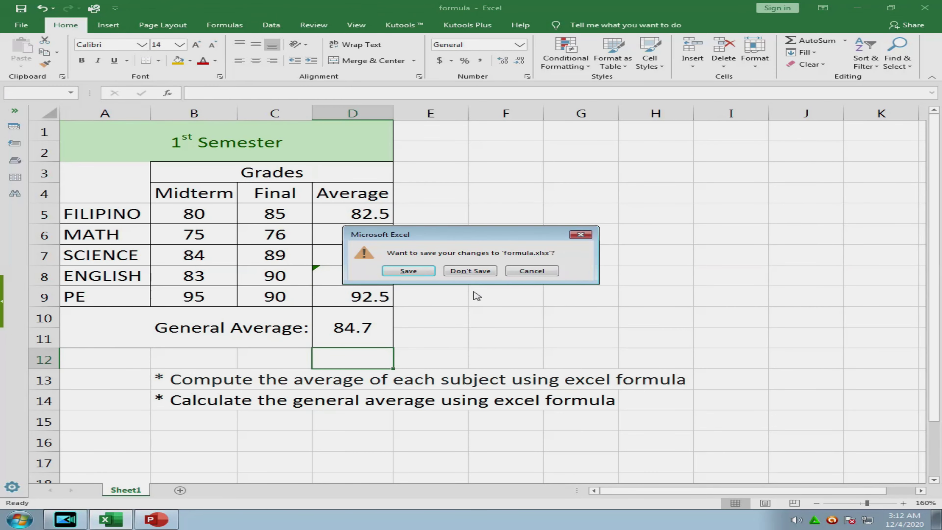
{"action": "left_click", "coordinate": [419, 273]}
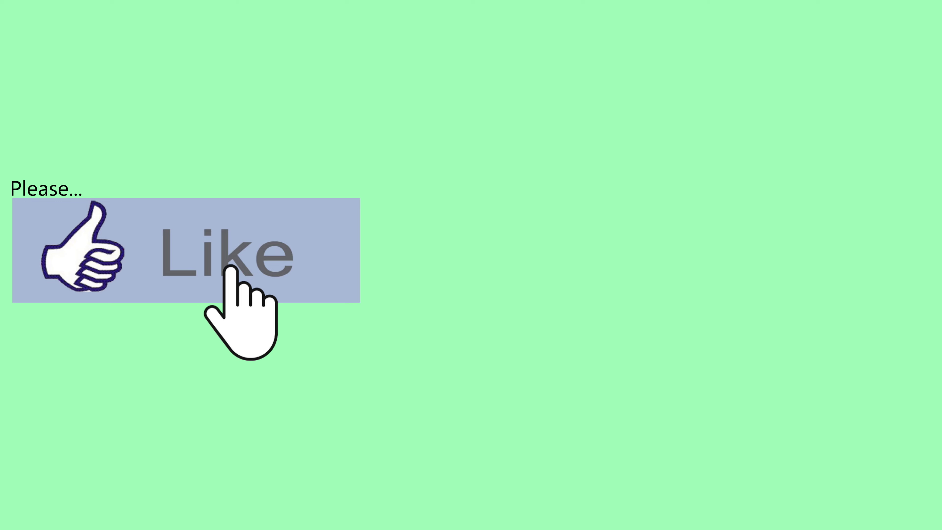